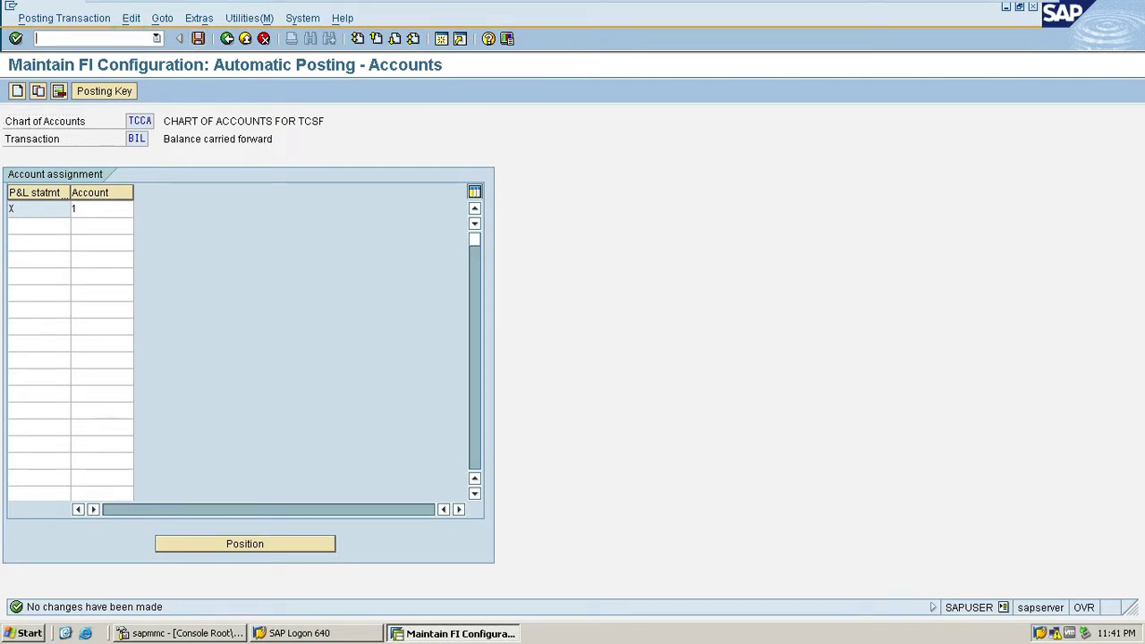
Leave the automatic posting configuration and open the Business Area Financial Statements view with transaction code /NOB65
{"action": "type", "text": "/n"}
{"action": "key", "text": "Return"}
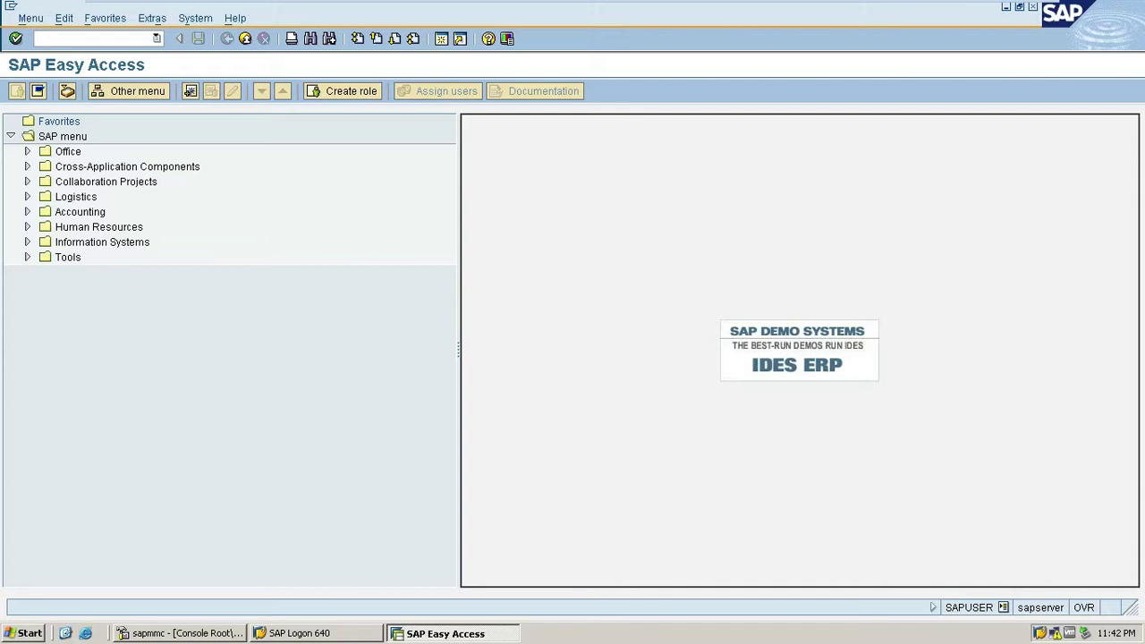
{"action": "left_click", "coordinate": [129, 38]}
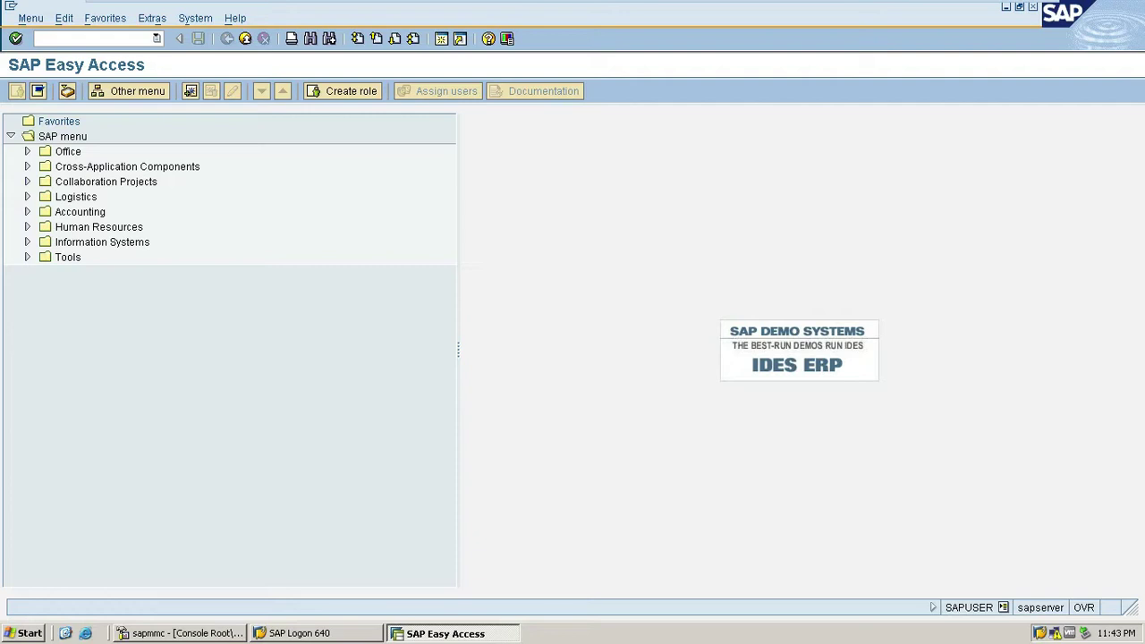
{"action": "left_click", "coordinate": [130, 39]}
{"action": "type", "text": "/NOB65"}
{"action": "key", "text": "Return"}
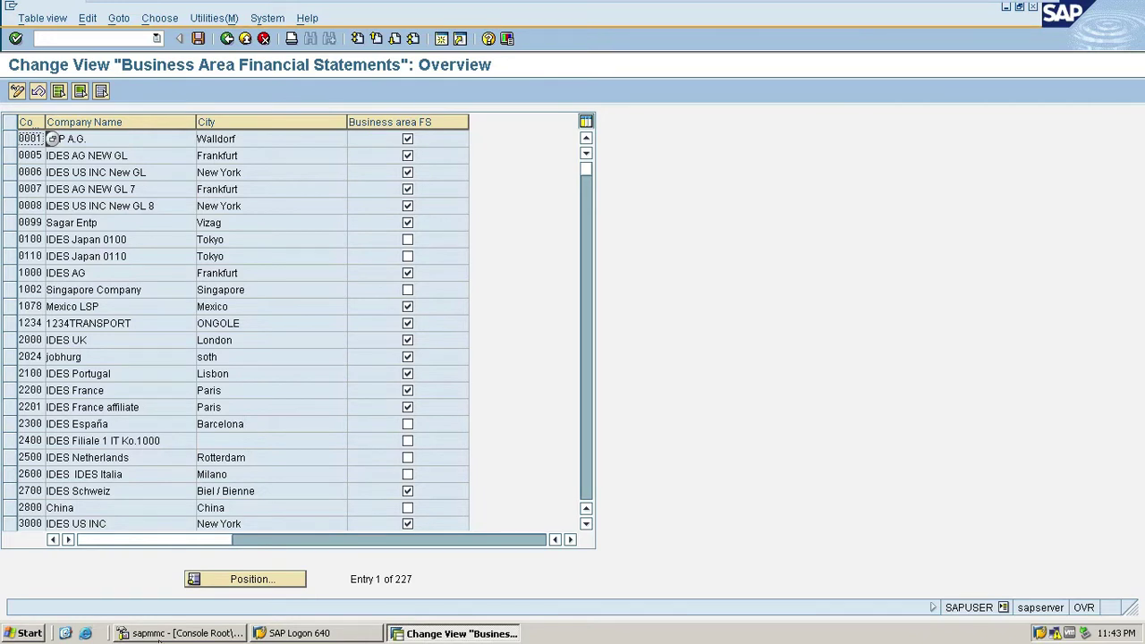
Enable business area financial statements for company code TCSF and save the change under customizing request DM0K900216
{"action": "left_click", "coordinate": [220, 581]}
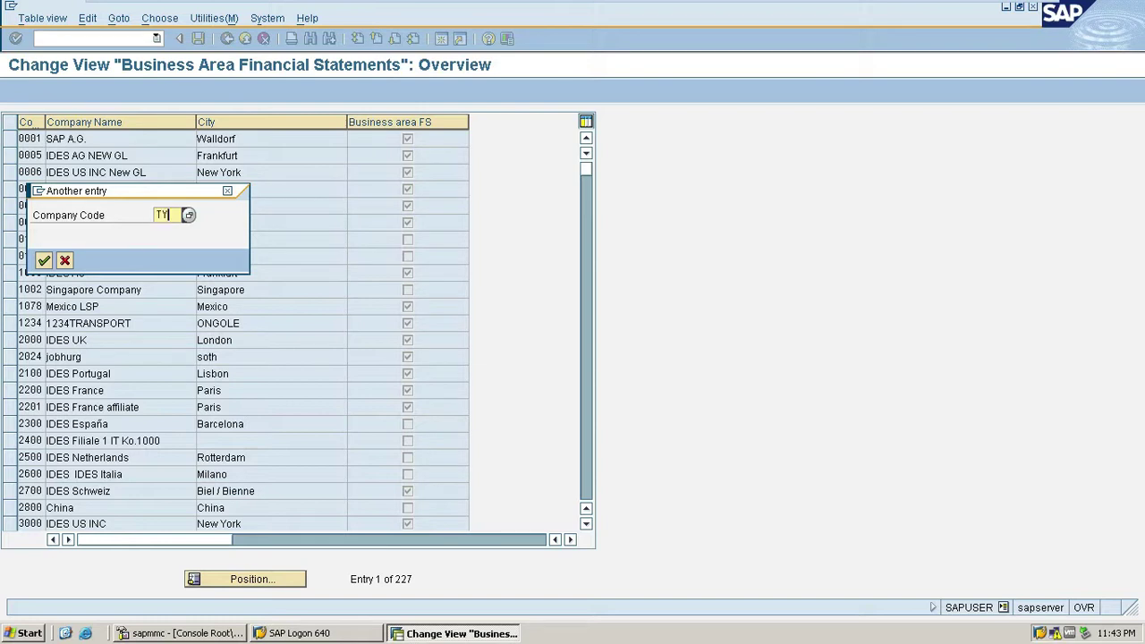
{"action": "left_click", "coordinate": [165, 215]}
{"action": "type", "text": "TCSF"}
{"action": "key", "text": "Return"}
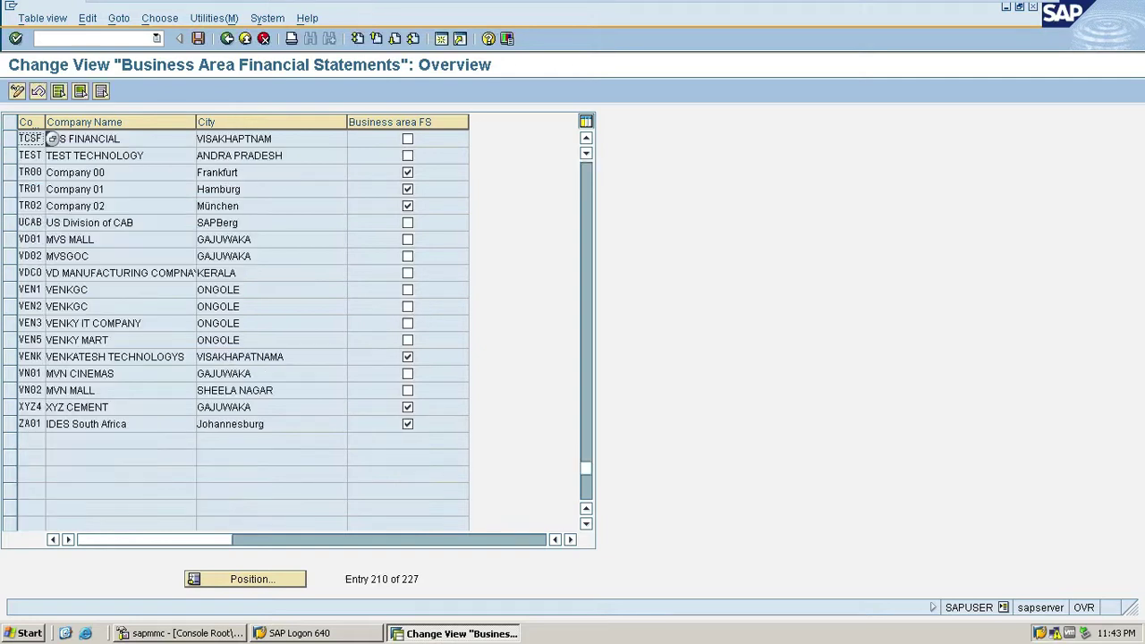
{"action": "left_click", "coordinate": [409, 140]}
{"action": "left_click", "coordinate": [198, 38]}
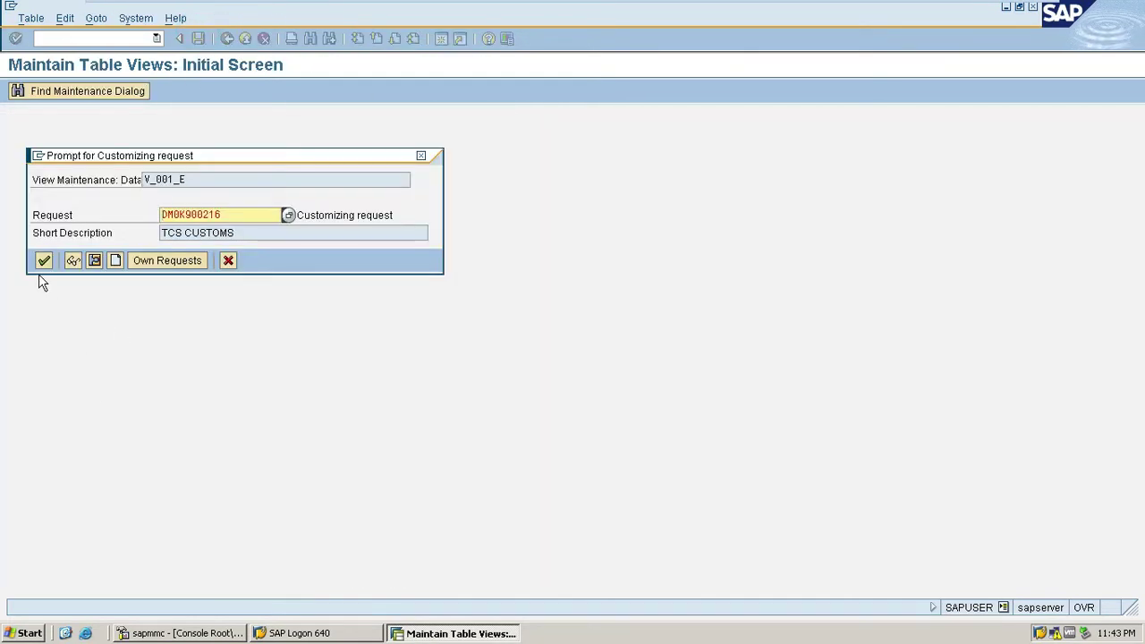
{"action": "left_click", "coordinate": [43, 261]}
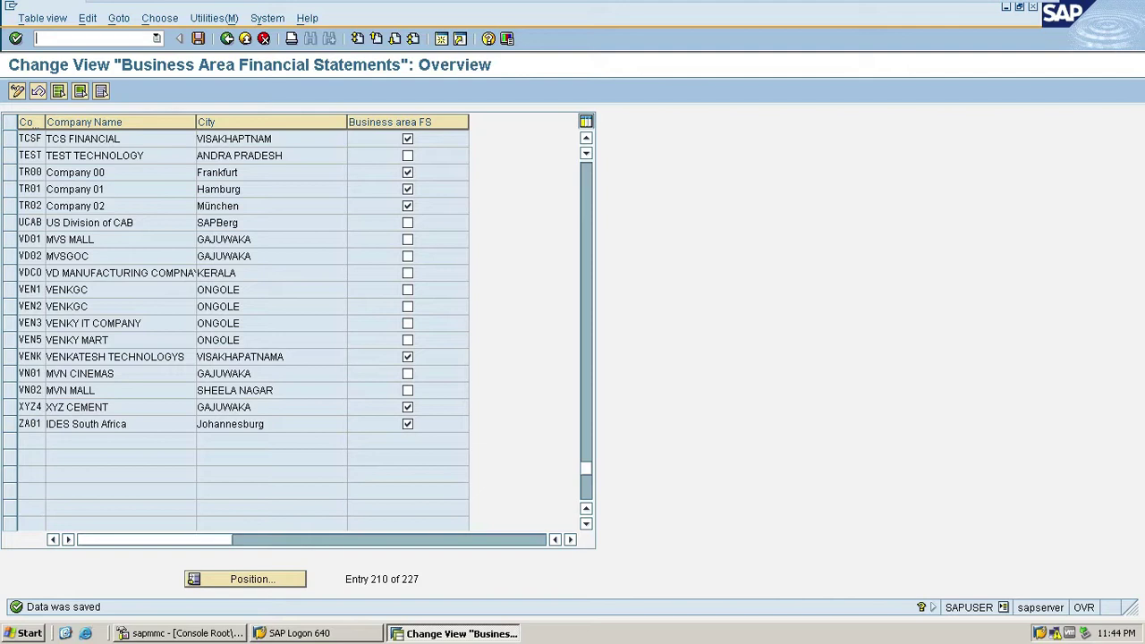
Open the Company Code Global Data view with transaction code /NOBY6 and display the details of company code TCSF
{"action": "type", "text": "/NOBY6"}
{"action": "key", "text": "Return"}
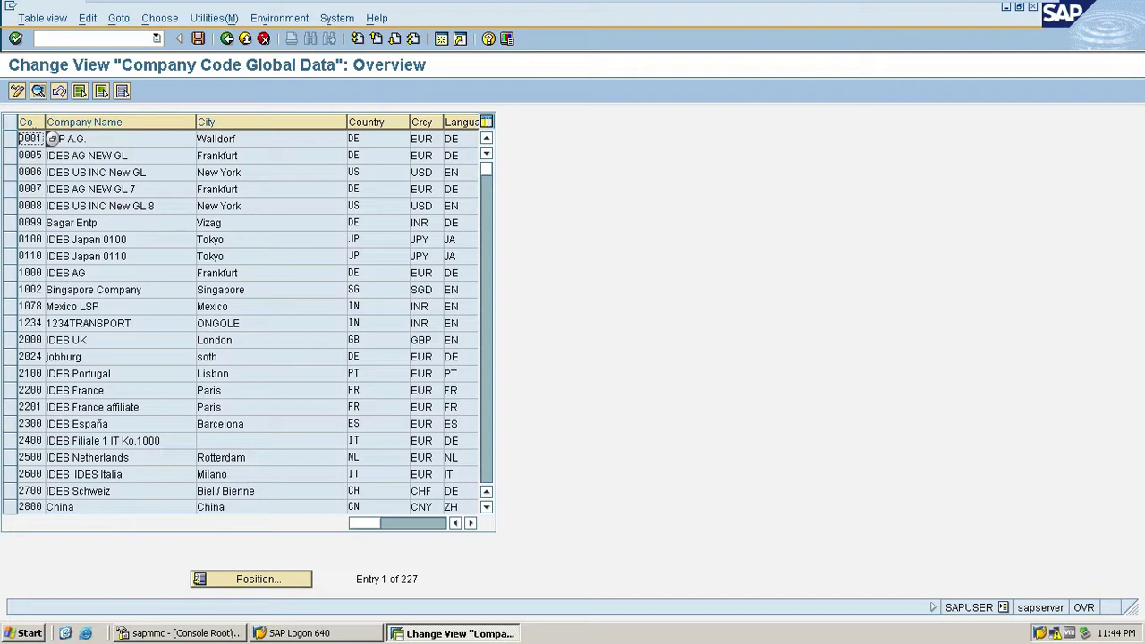
{"action": "left_click", "coordinate": [236, 583]}
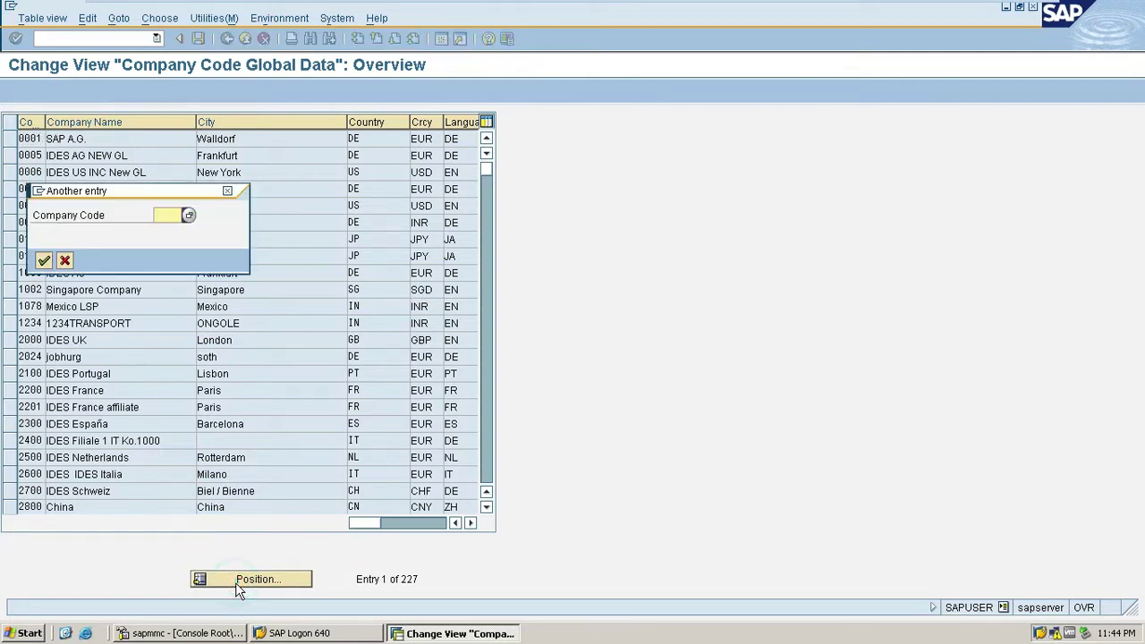
{"action": "left_click", "coordinate": [167, 215]}
{"action": "type", "text": "TCSF"}
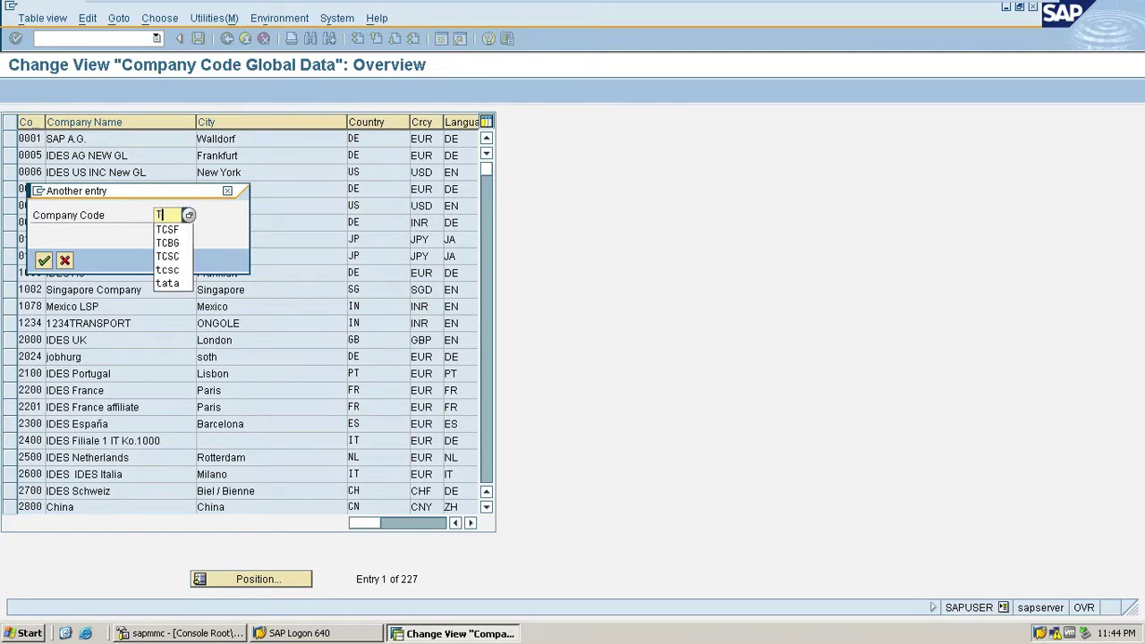
{"action": "key", "text": "Return"}
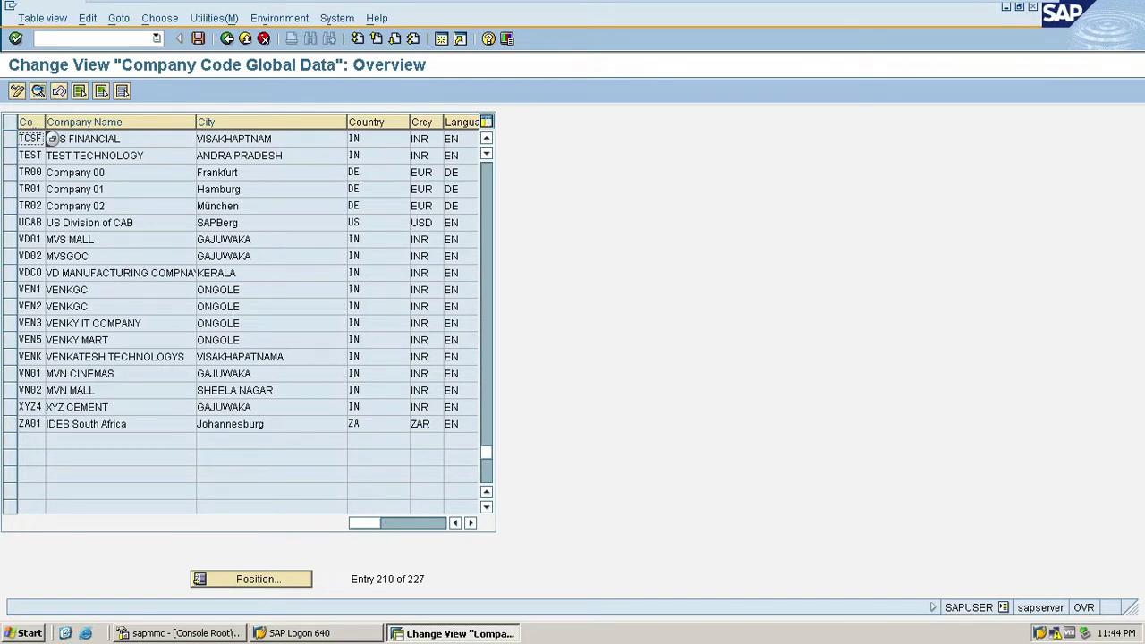
{"action": "double_click", "coordinate": [209, 142]}
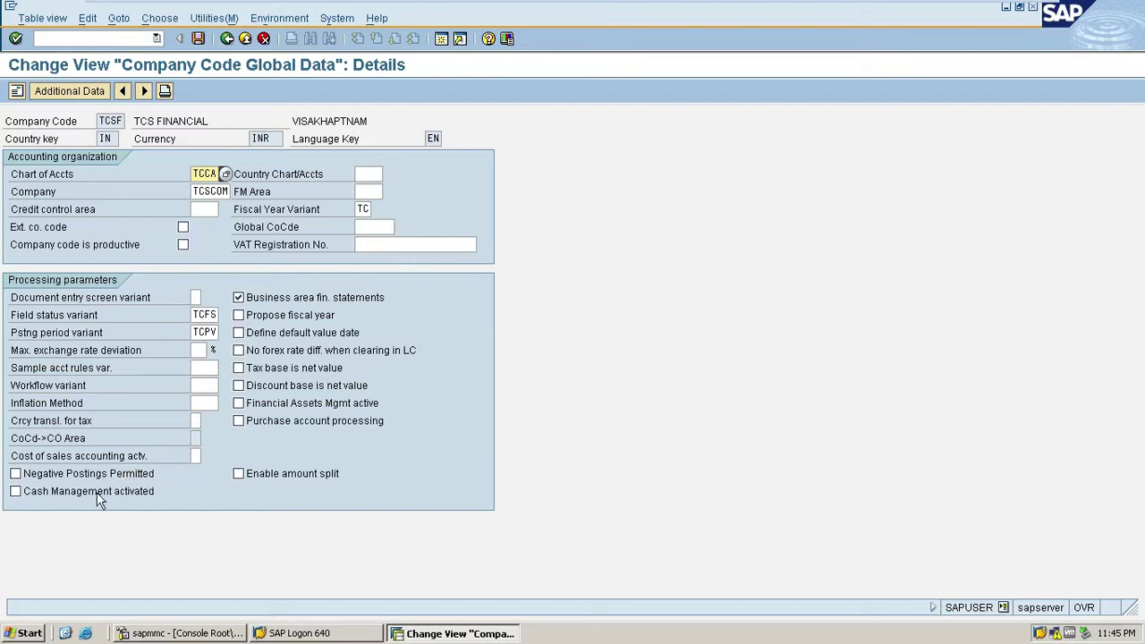
Enable negative postings, cash management, fiscal year proposal and default value date in the processing parameters of TCSF
{"action": "left_click", "coordinate": [16, 475]}
{"action": "left_click", "coordinate": [15, 474]}
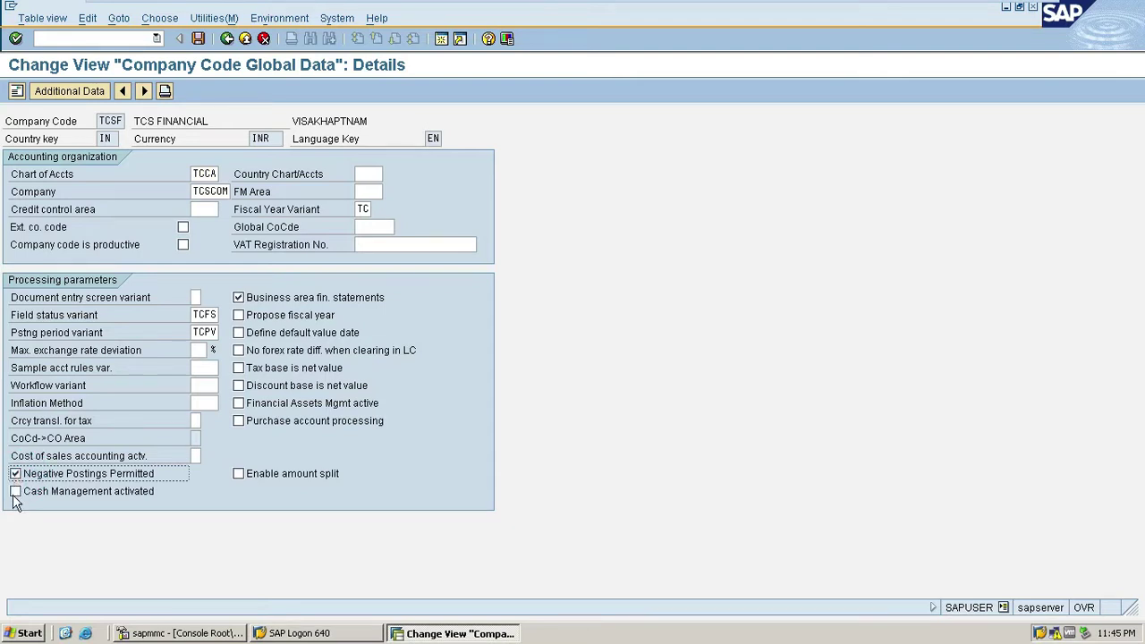
{"action": "left_click", "coordinate": [16, 493]}
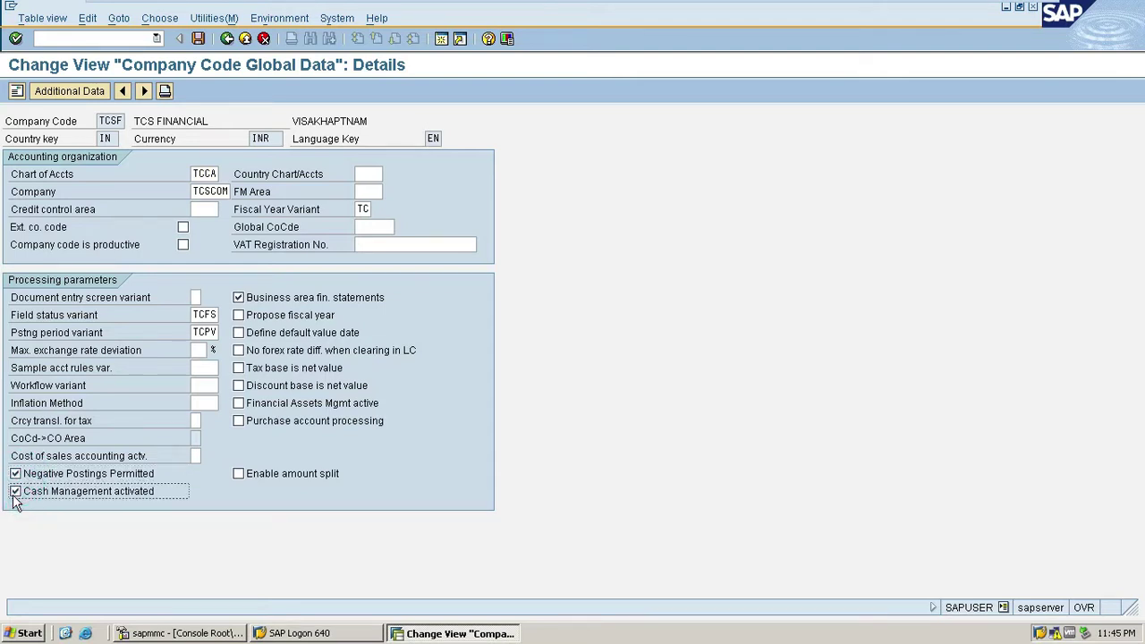
{"action": "left_click", "coordinate": [239, 316]}
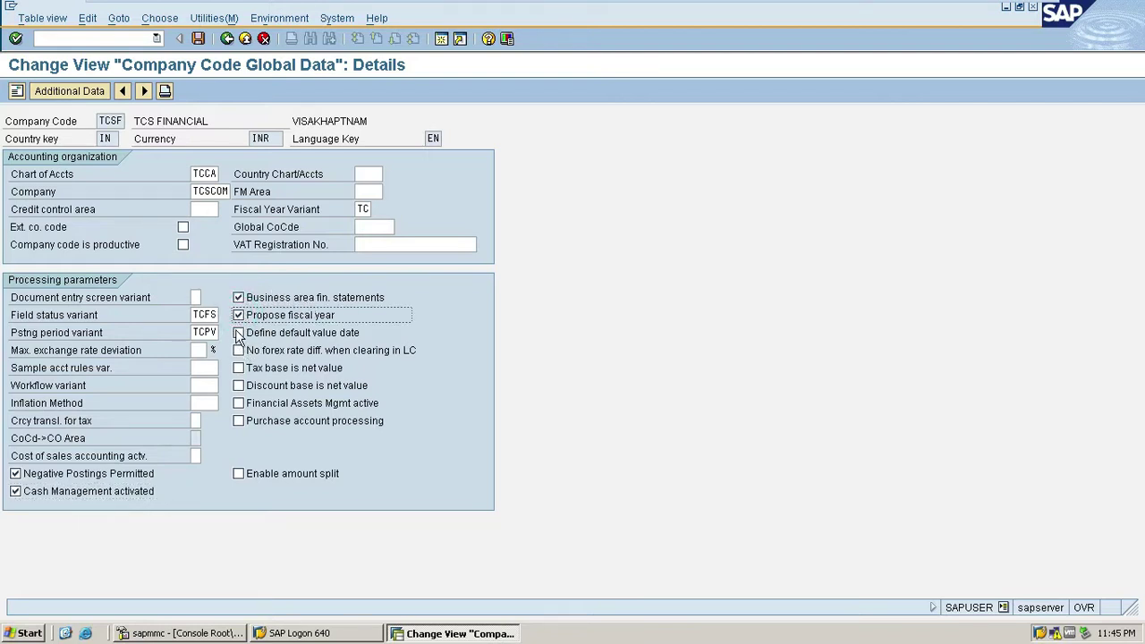
{"action": "left_click", "coordinate": [239, 333]}
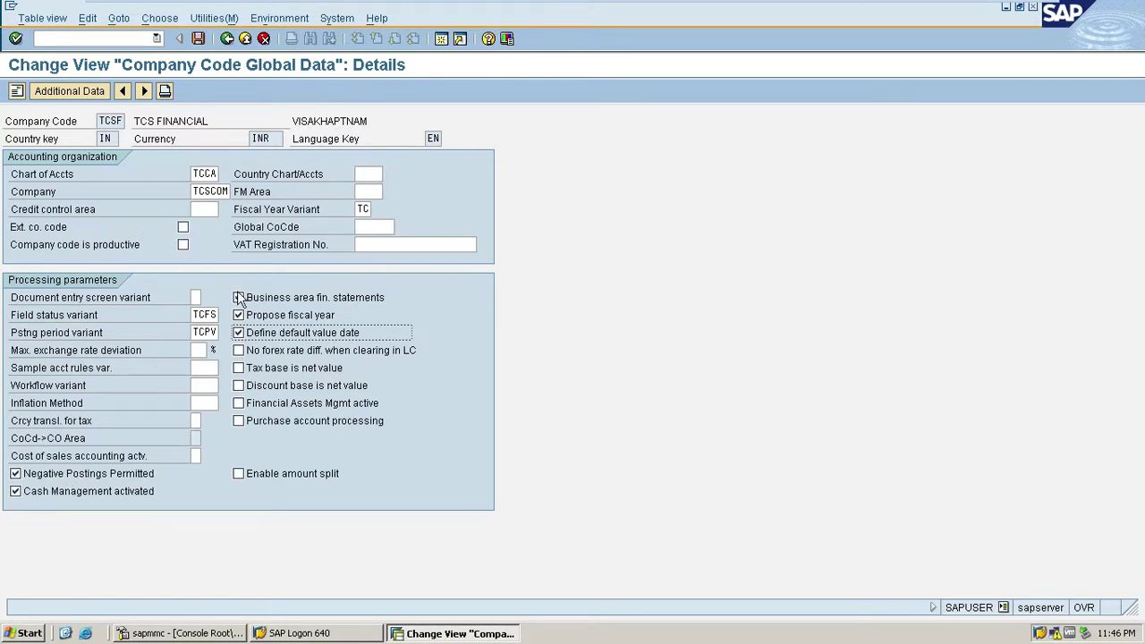
Save the global data of company code TCSF under customizing request DM0K900216
{"action": "left_click", "coordinate": [197, 43]}
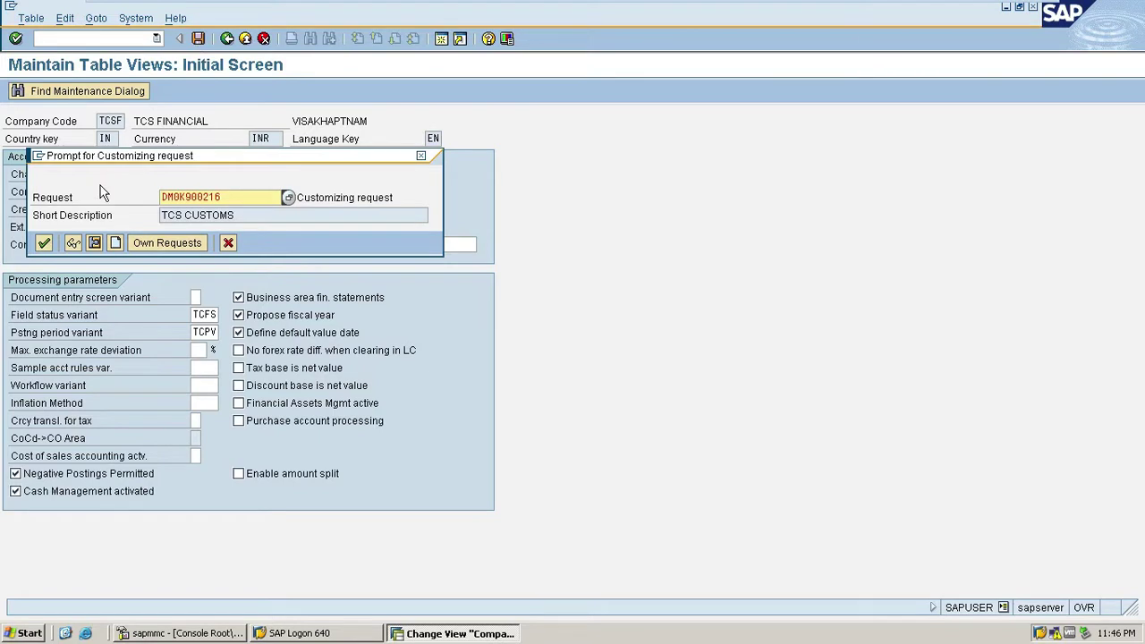
{"action": "left_click", "coordinate": [44, 242]}
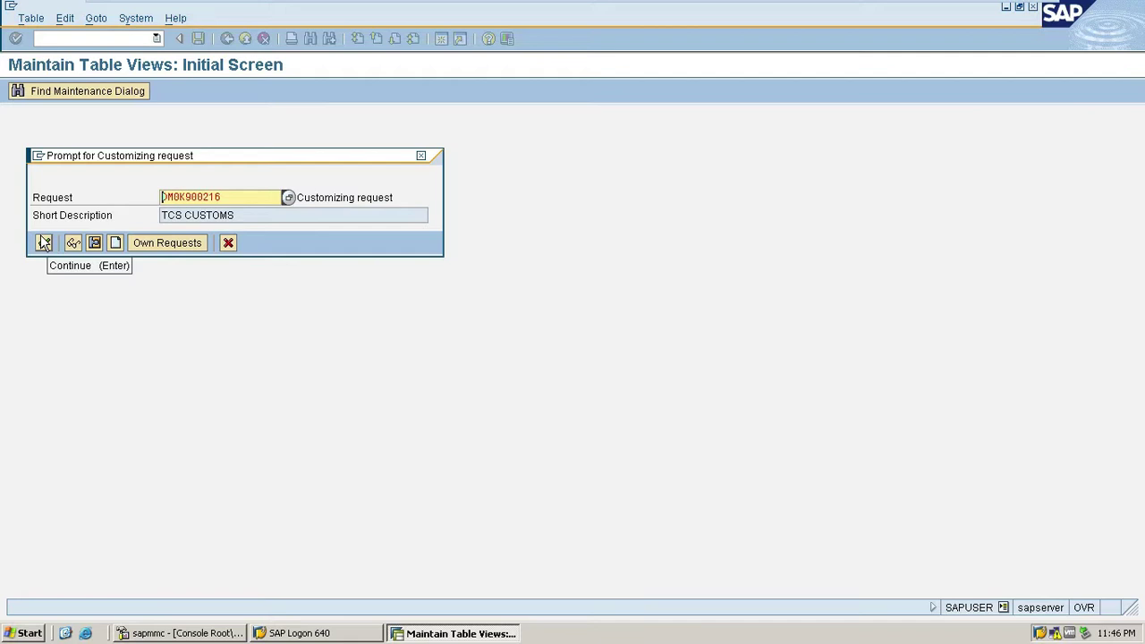
{"action": "left_click", "coordinate": [44, 242]}
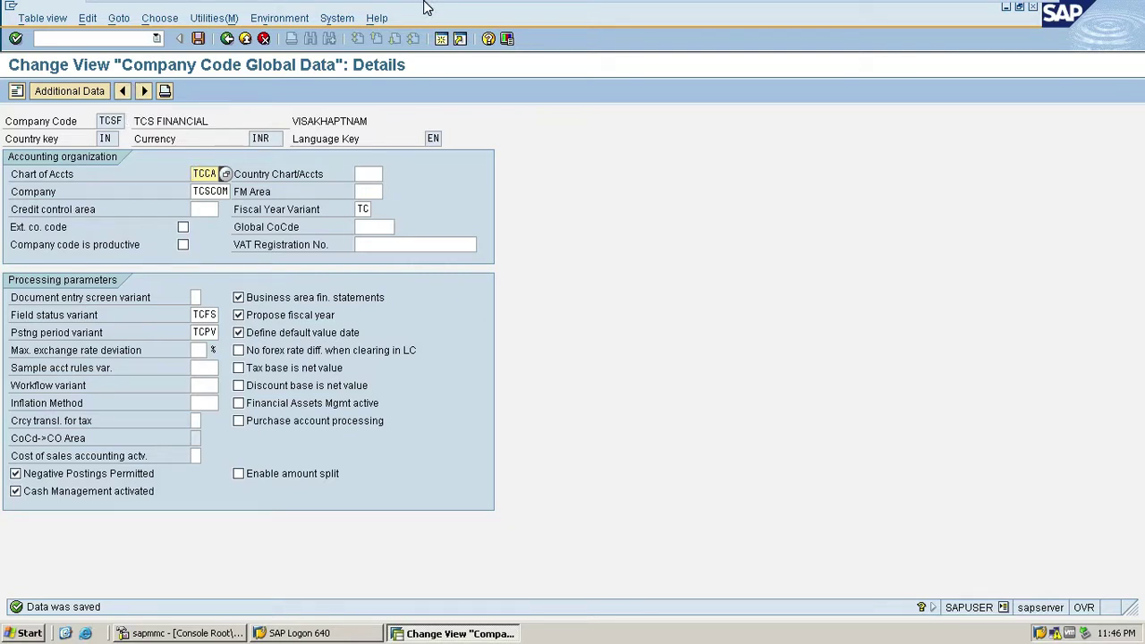
{"action": "mouse_move", "coordinate": [591, 7]}
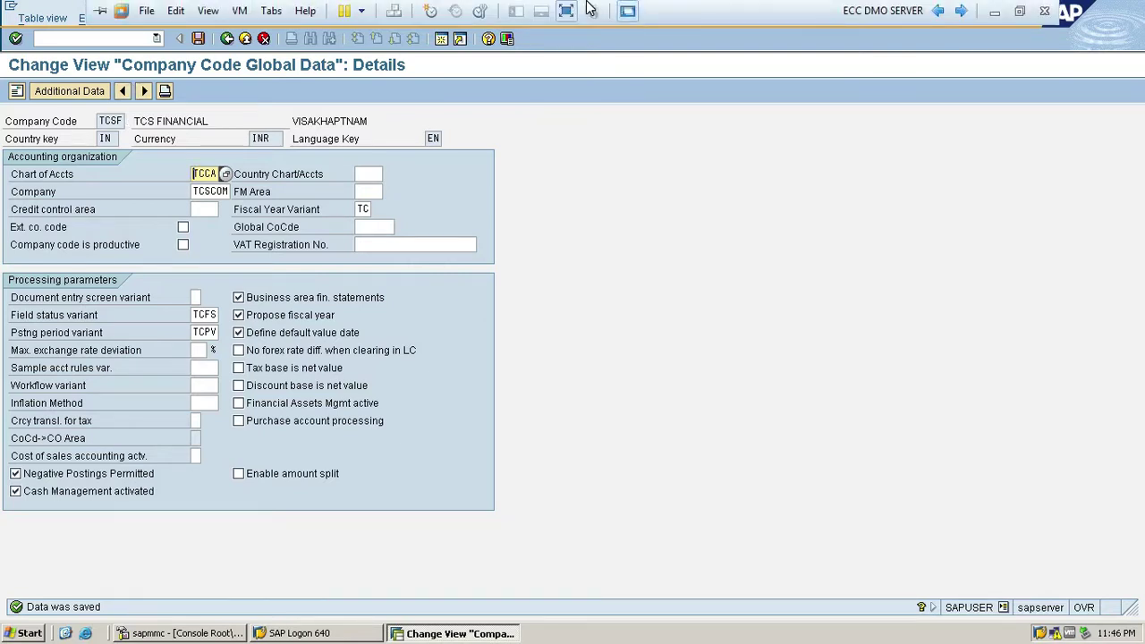
{"action": "left_click", "coordinate": [993, 10]}
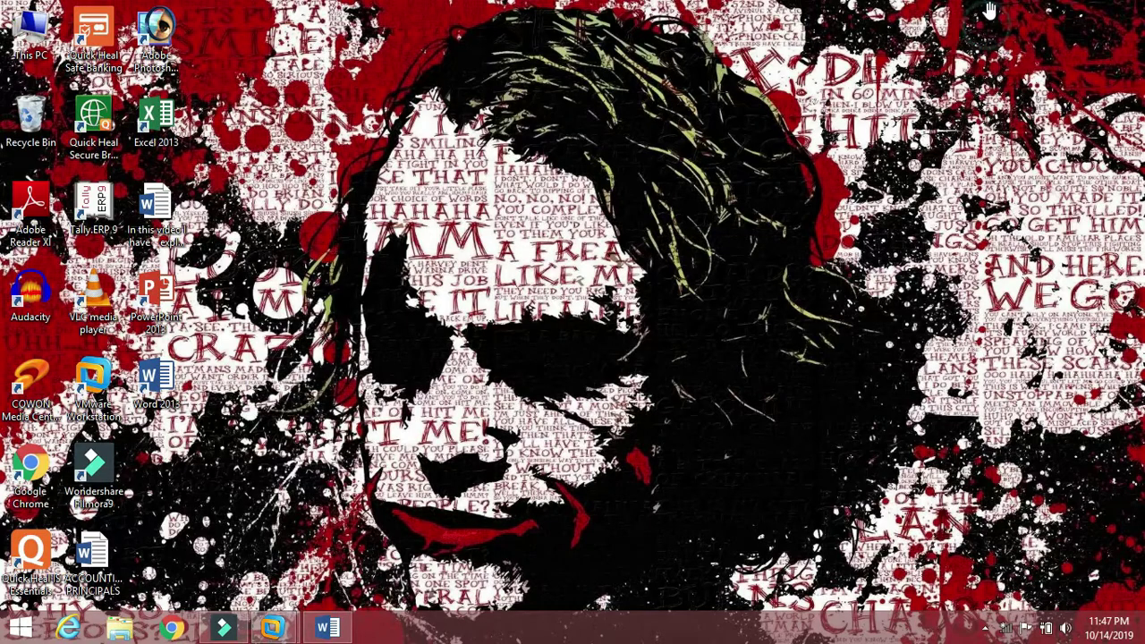
{"action": "left_click", "coordinate": [985, 628]}
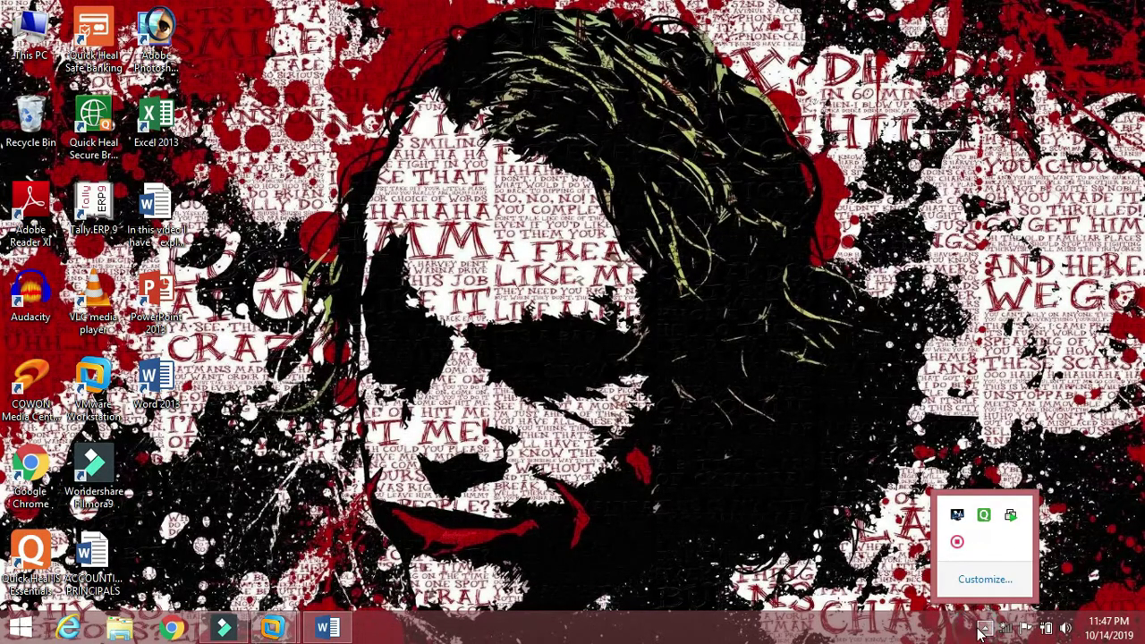
{"action": "right_click", "coordinate": [958, 545]}
{"action": "left_click", "coordinate": [962, 552]}
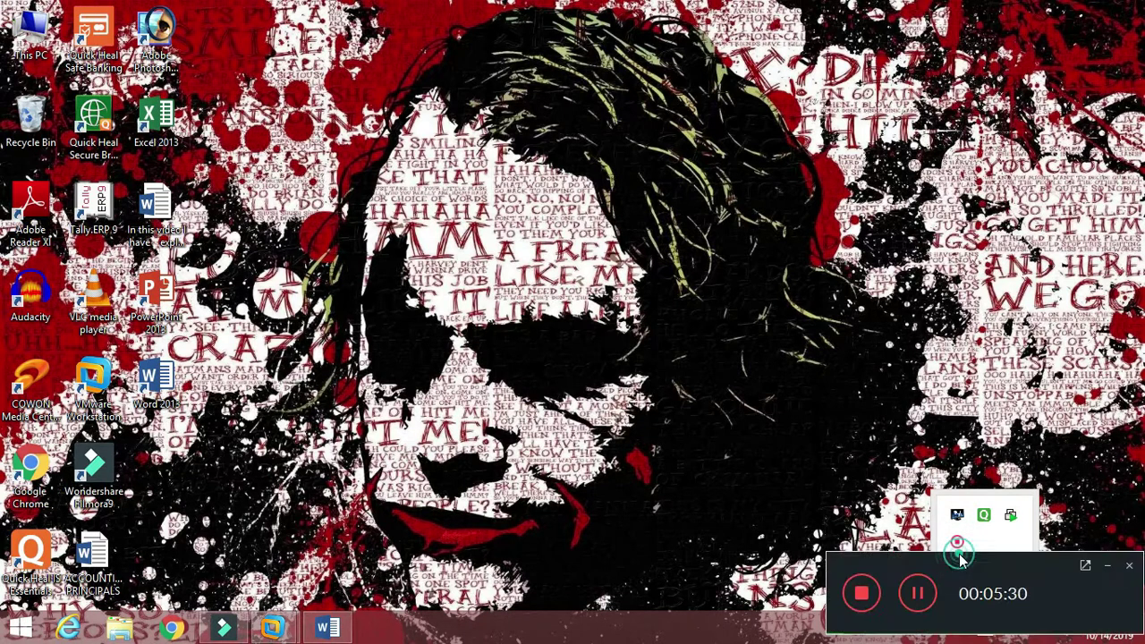